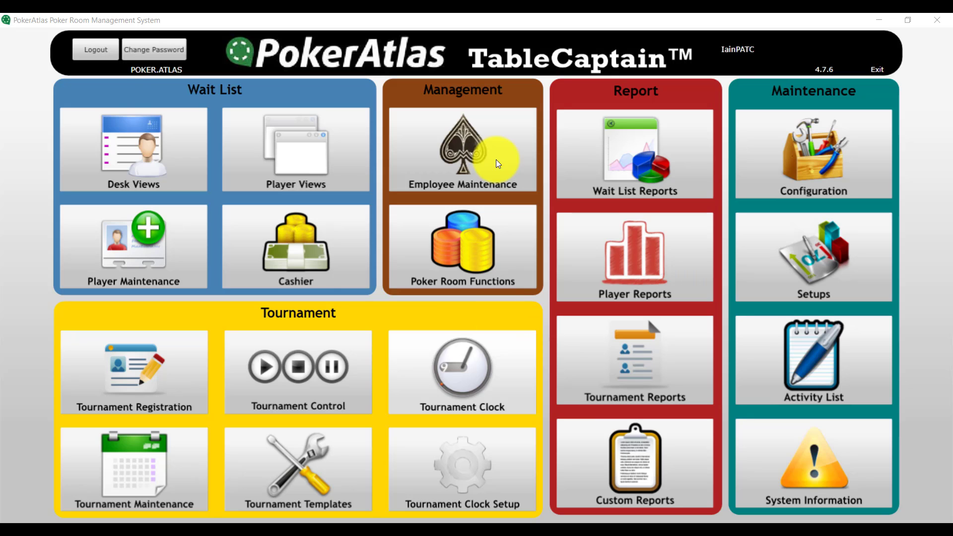
# Open Employee Maintenance from the main menu to show the Employee List with its details form
pyautogui.click(462, 158)
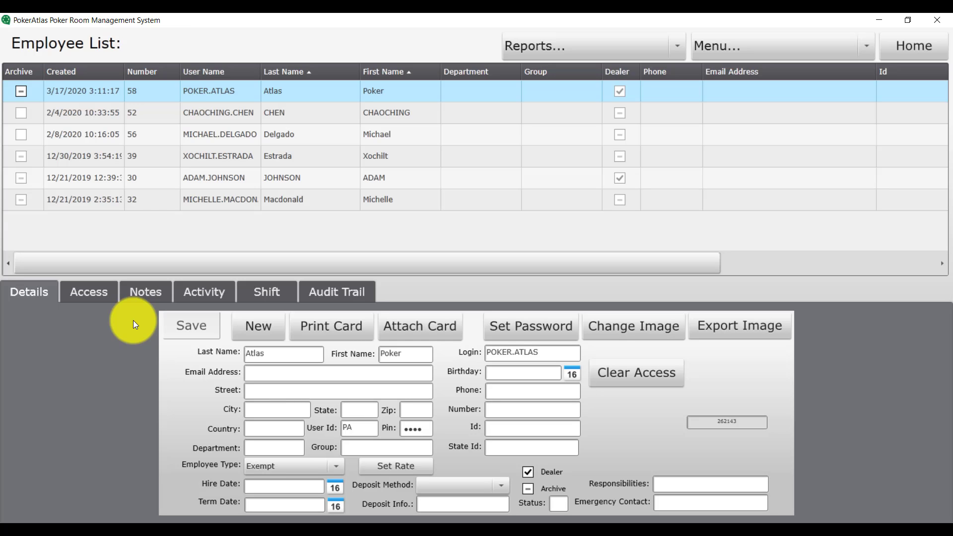
# Create a new employee with their last and first name, tick Dealer, and save the record
pyautogui.click(234, 331)
pyautogui.click(272, 356)
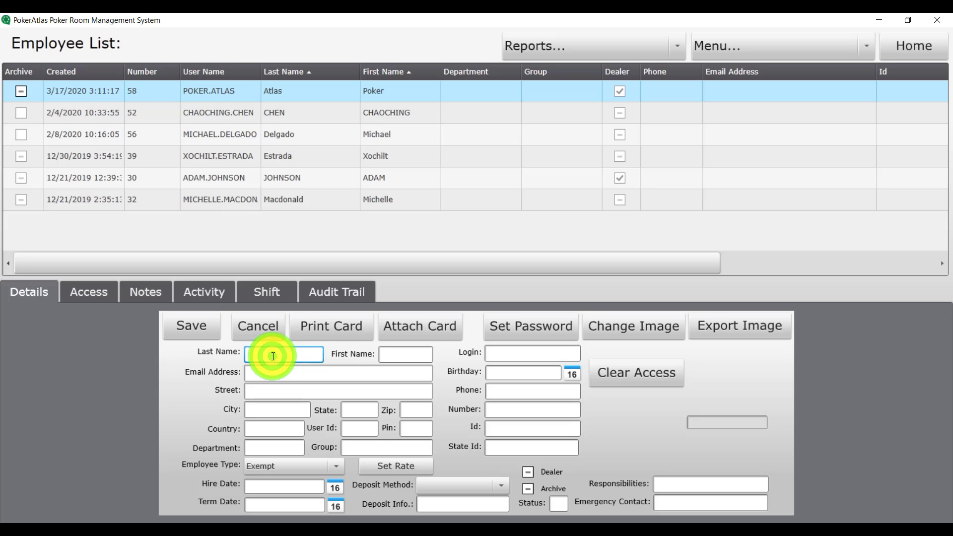
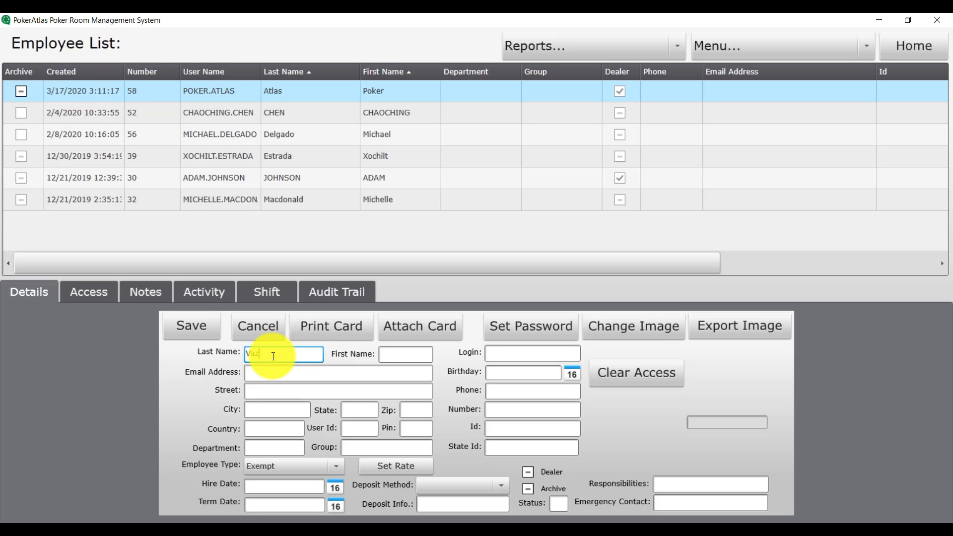
pyautogui.press('Tab')
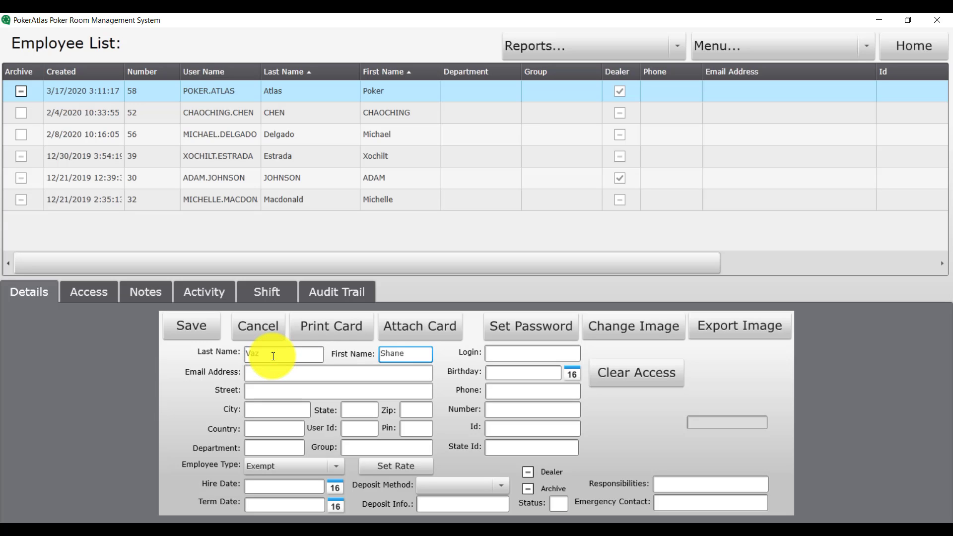
pyautogui.press('Tab')
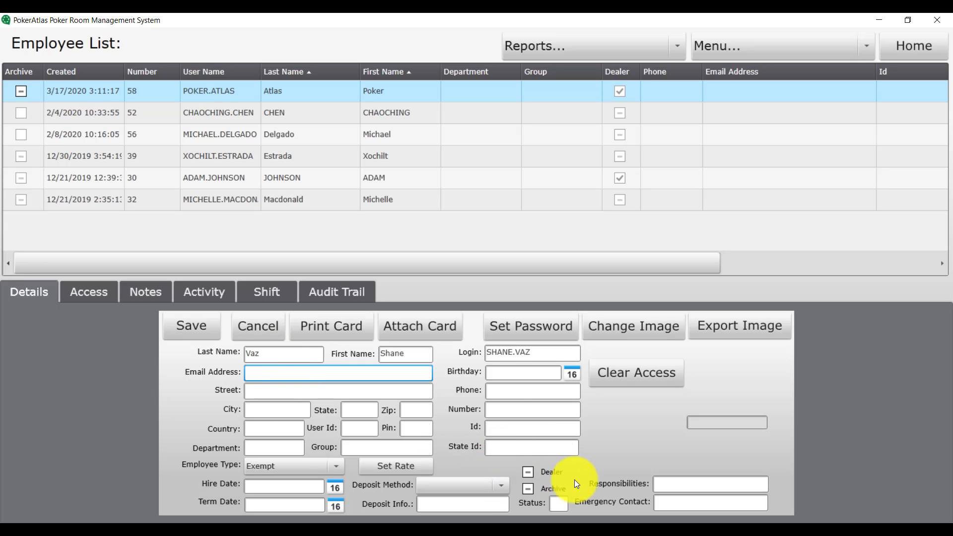
pyautogui.click(528, 471)
pyautogui.click(187, 338)
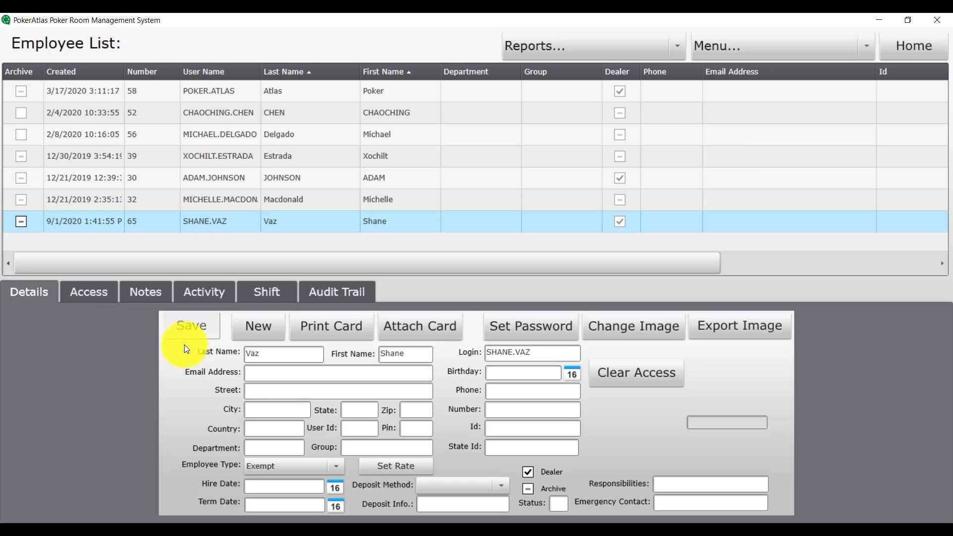
# Start another new employee record and enter their last and first name
pyautogui.click(258, 327)
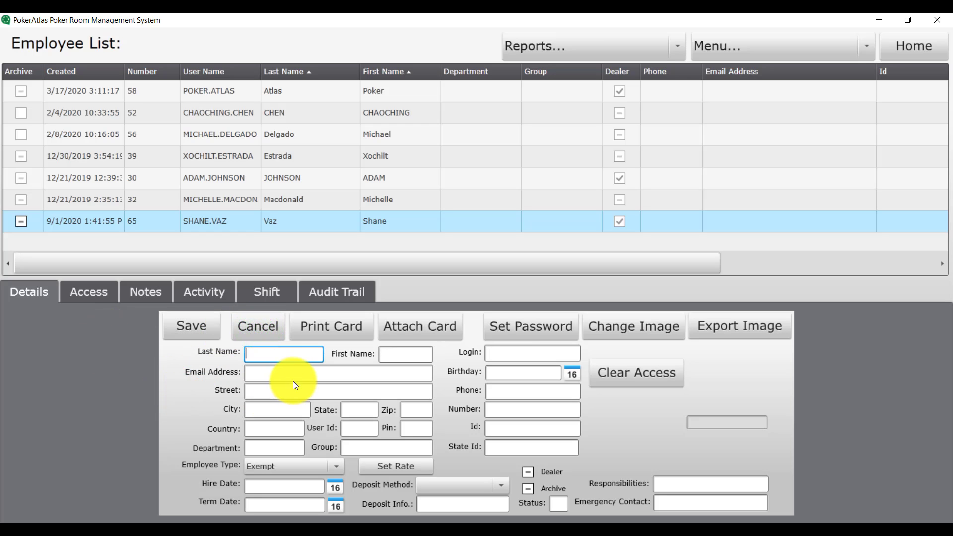
pyautogui.click(278, 351)
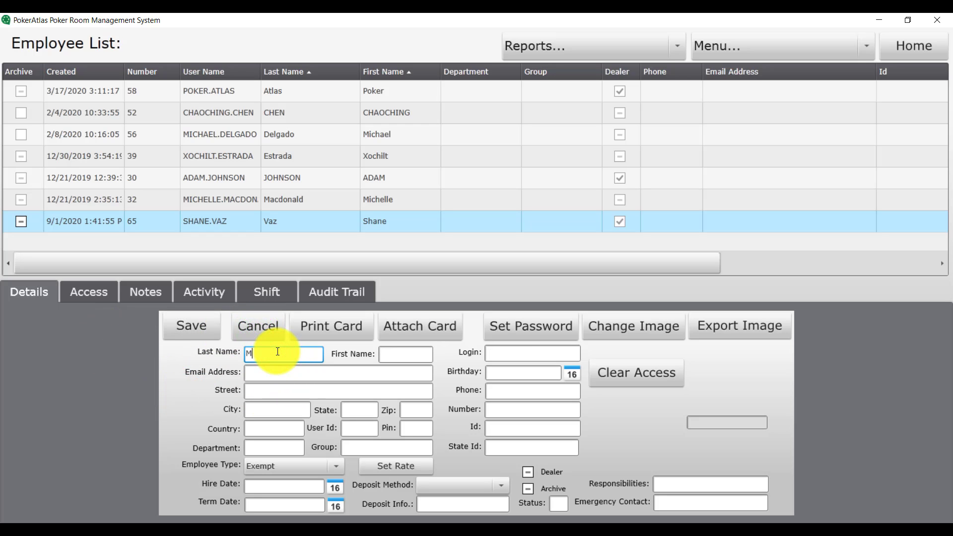
pyautogui.press('Tab')
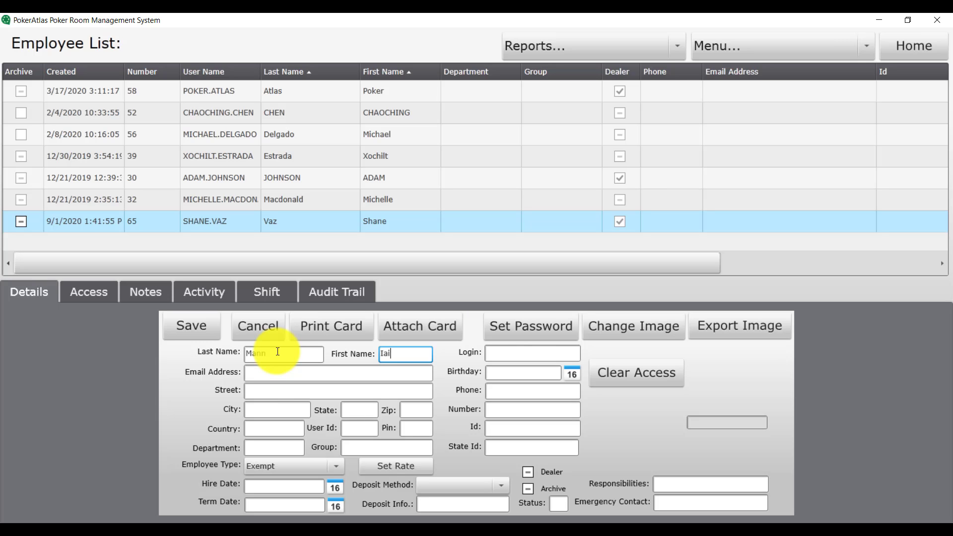
pyautogui.press('Tab')
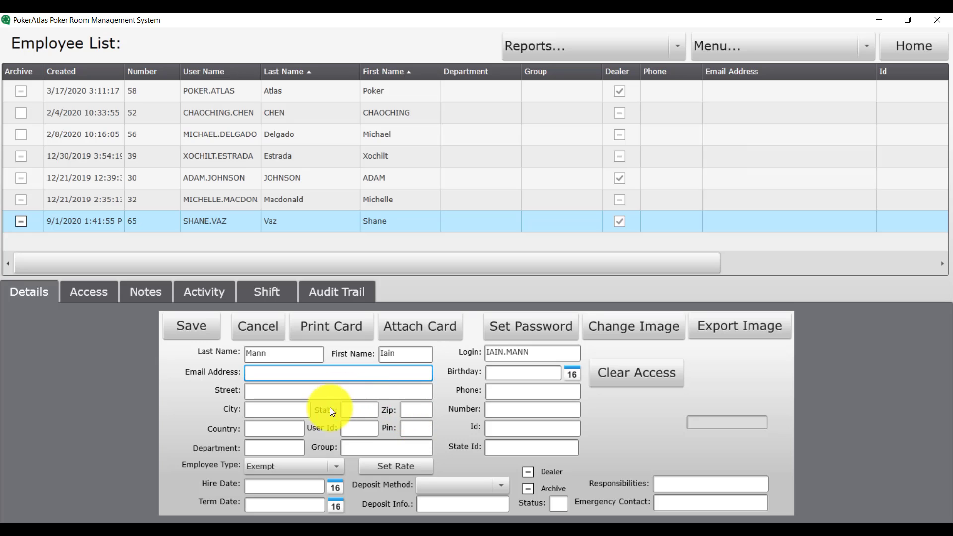
# Fill in the employee's User Id and PIN
pyautogui.click(326, 438)
pyautogui.write('IM')
pyautogui.press('Tab')
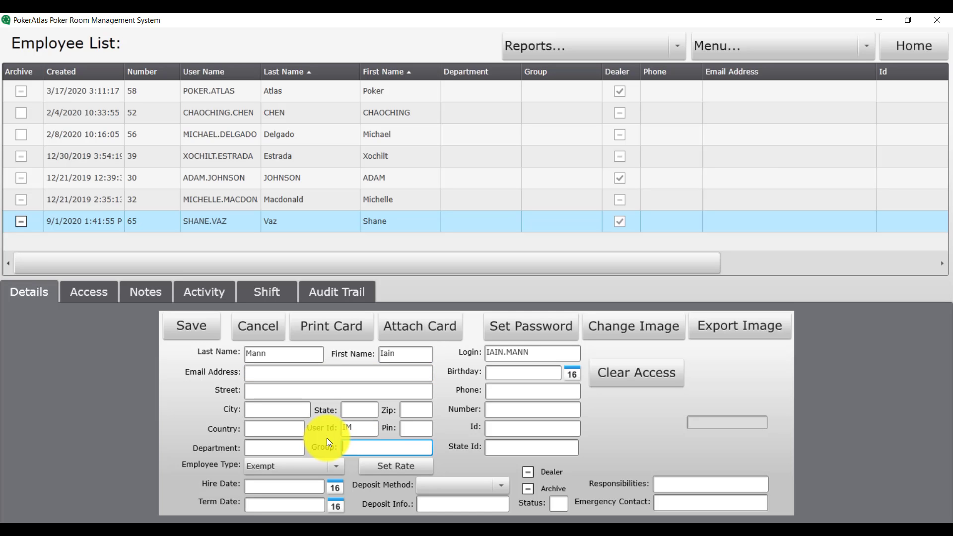
pyautogui.write('1234')
pyautogui.press('Tab')
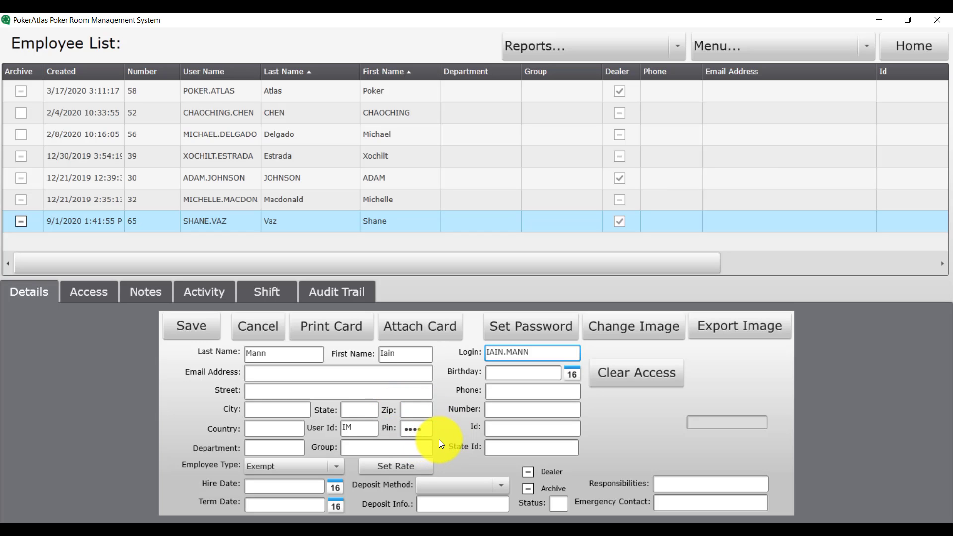
# Set the employee's login password, retype it, and confirm with Reset Player Password
pyautogui.click(511, 335)
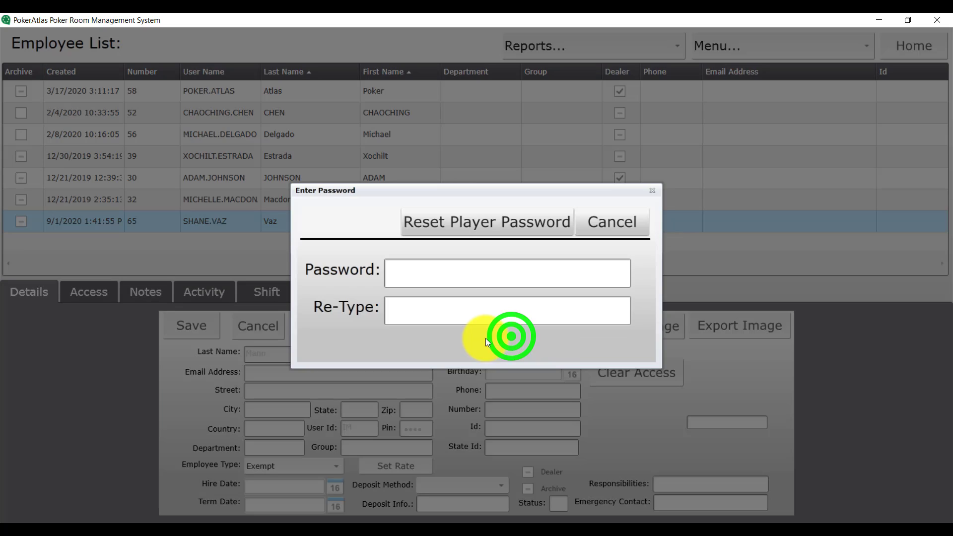
pyautogui.click(443, 273)
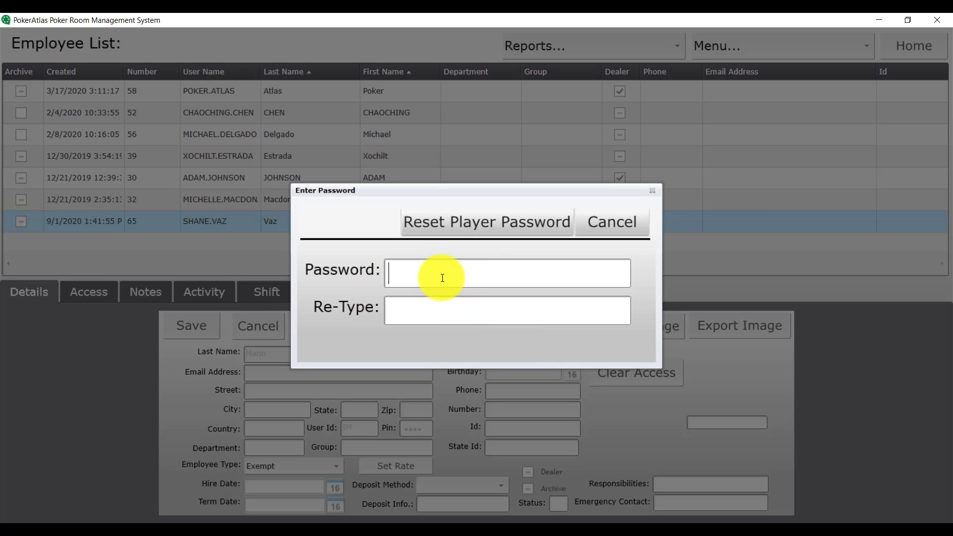
pyautogui.write('****')
pyautogui.press('Tab')
pyautogui.write('****')
pyautogui.click(451, 218)
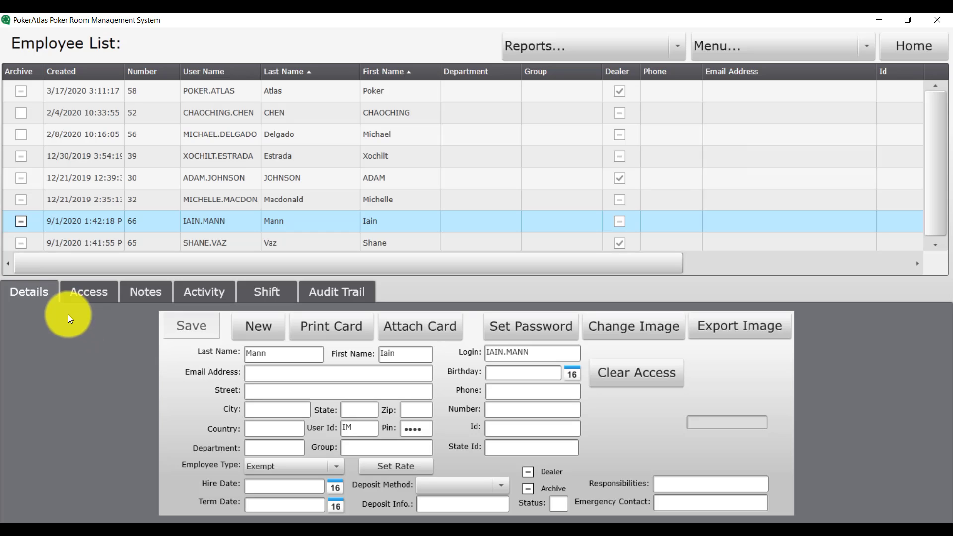
# Tick the Cashier role on the Access tab, save from Details, and recheck that it stuck
pyautogui.click(85, 290)
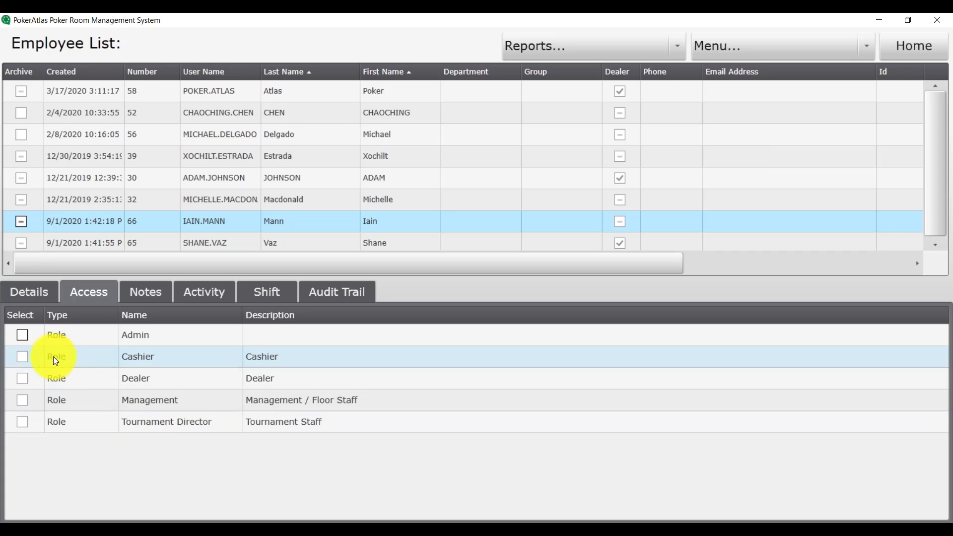
pyautogui.click(22, 360)
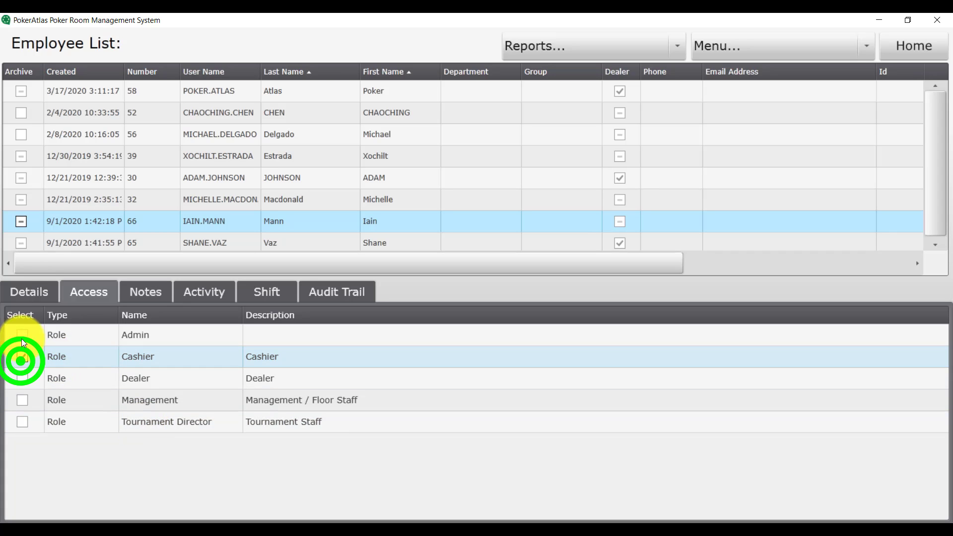
pyautogui.click(29, 293)
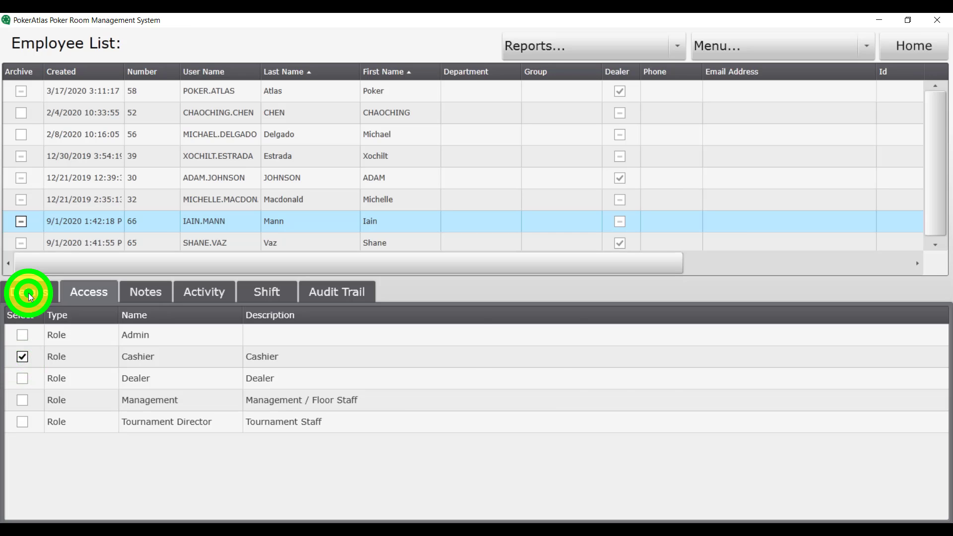
pyautogui.click(182, 332)
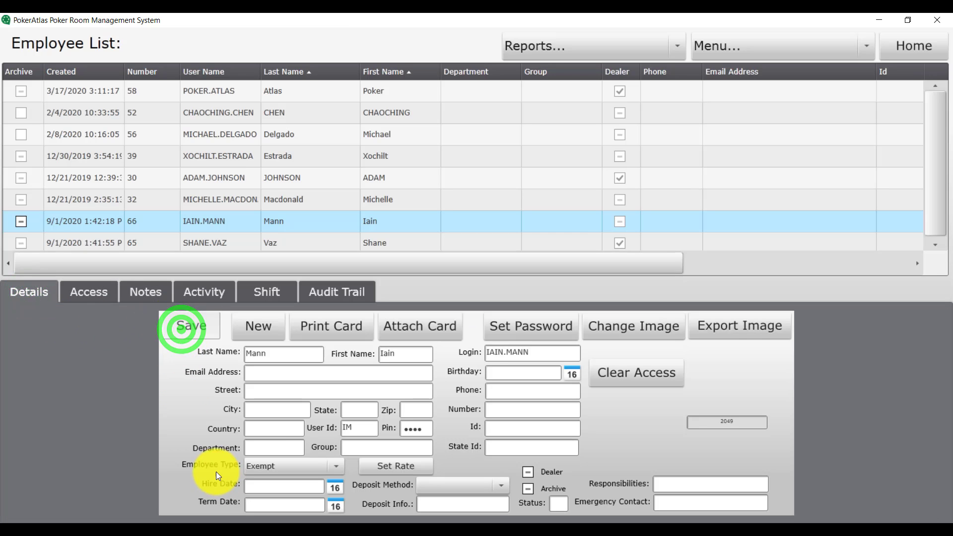
pyautogui.click(74, 297)
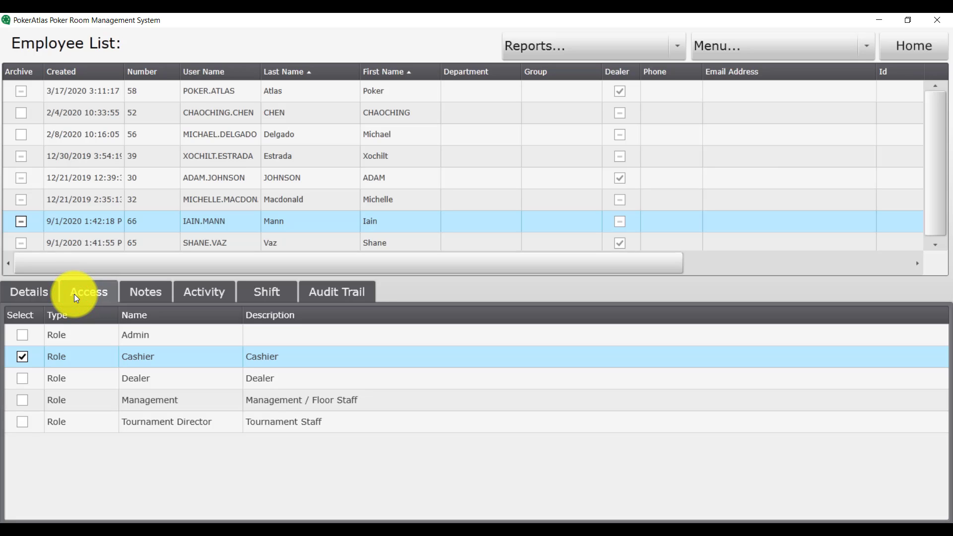
pyautogui.click(43, 295)
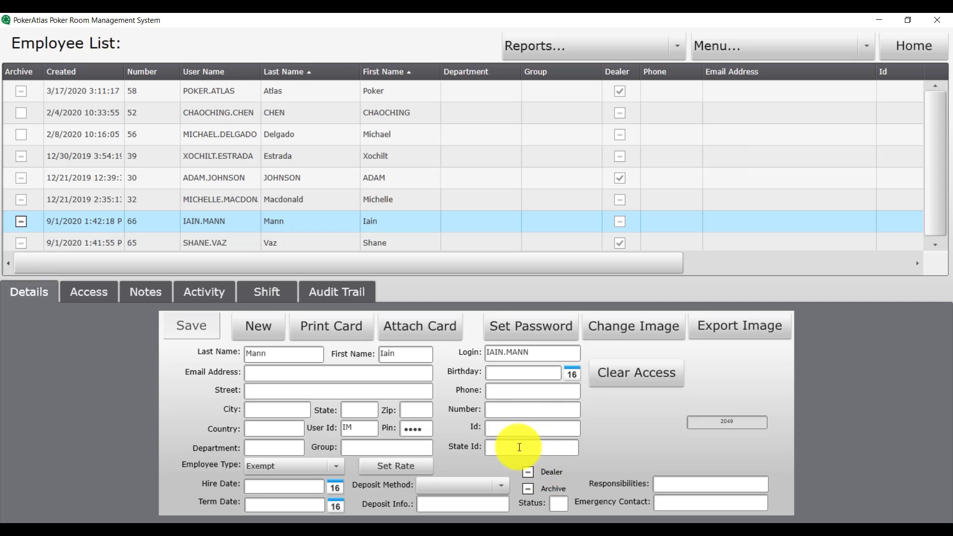
# Mark the newest employee as a dealer, toggle the Cashier and Management roles, and save
pyautogui.click(527, 473)
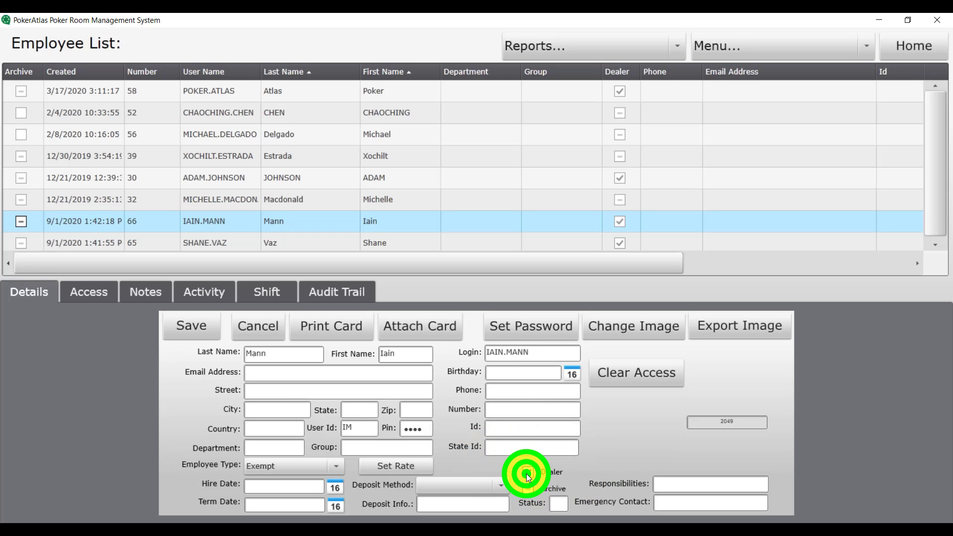
pyautogui.click(204, 330)
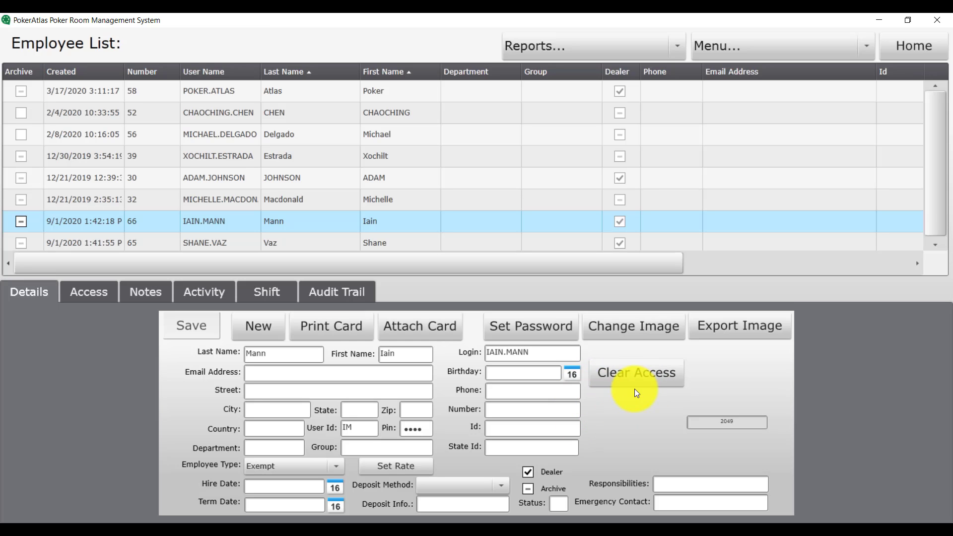
pyautogui.click(82, 292)
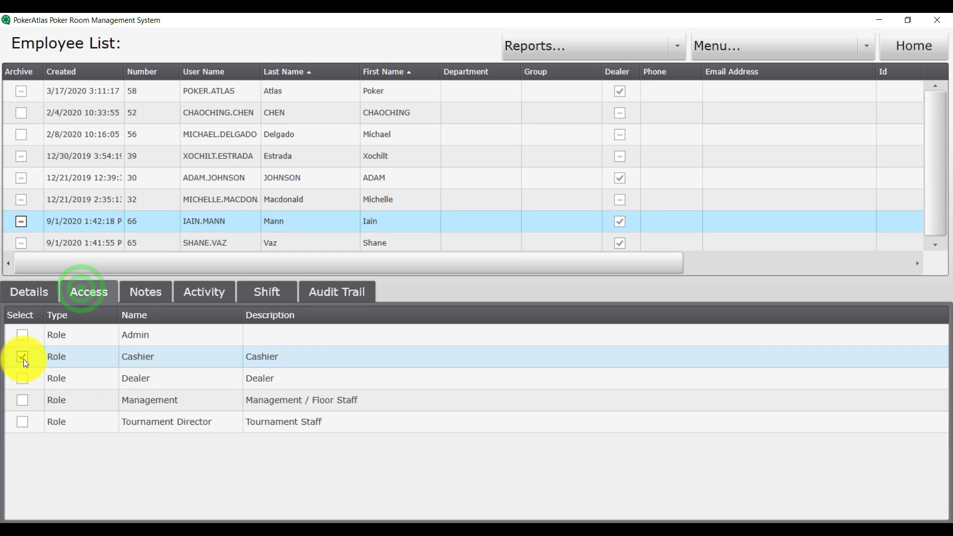
pyautogui.click(23, 358)
pyautogui.click(22, 399)
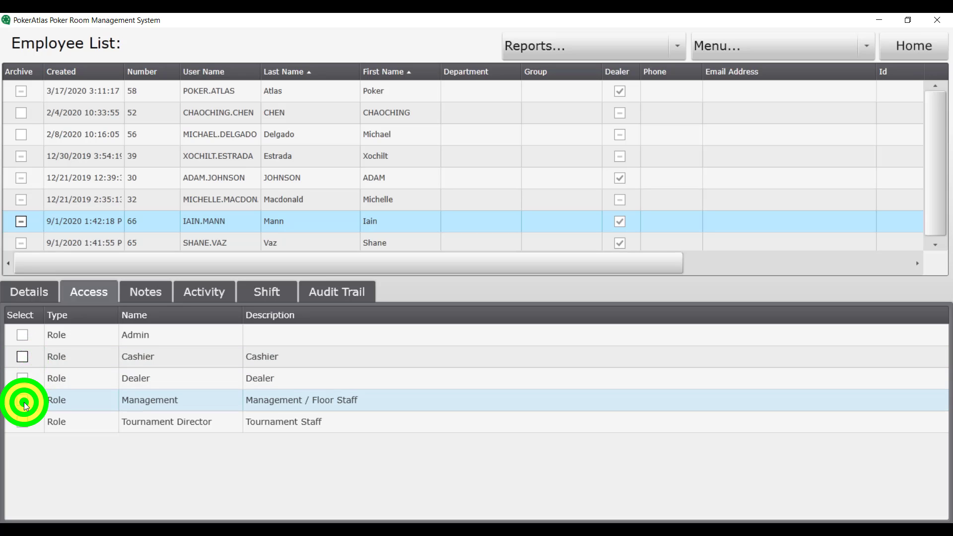
pyautogui.click(27, 292)
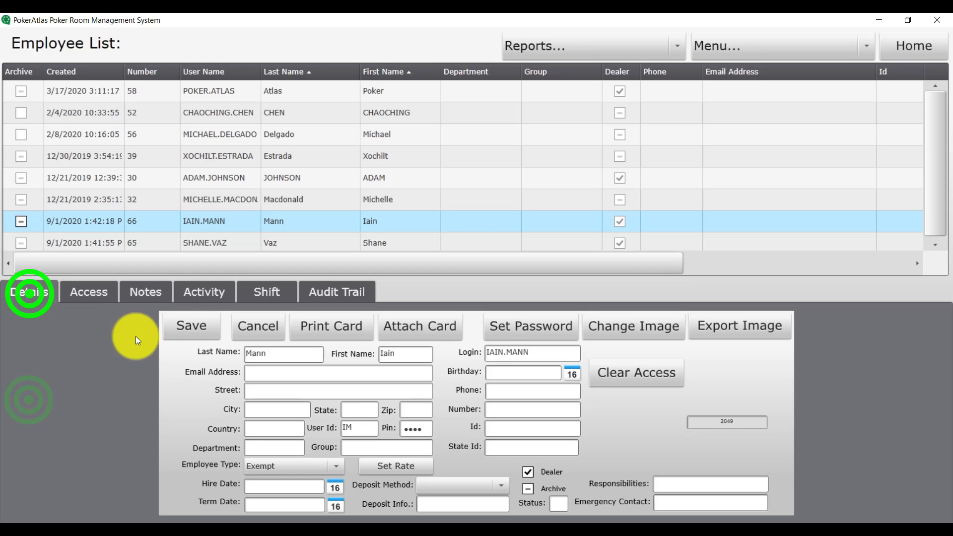
pyautogui.click(189, 328)
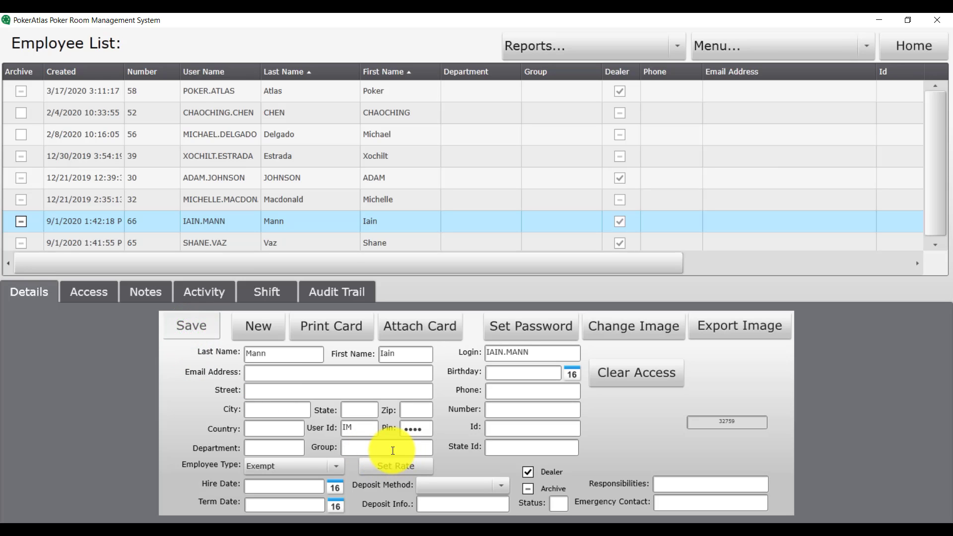
# Replace the employee's existing PIN with a new one and save
pyautogui.doubleClick(417, 428)
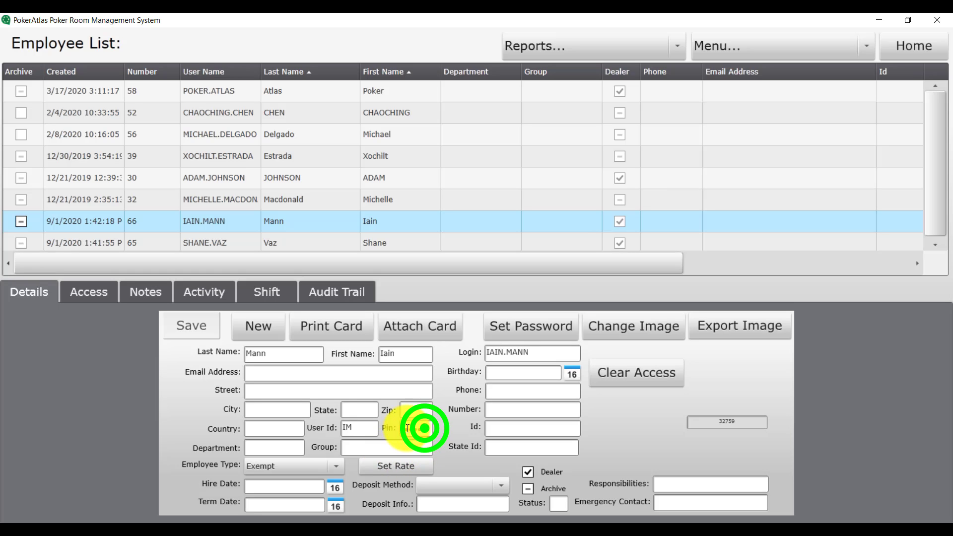
pyautogui.press('BackSpace')
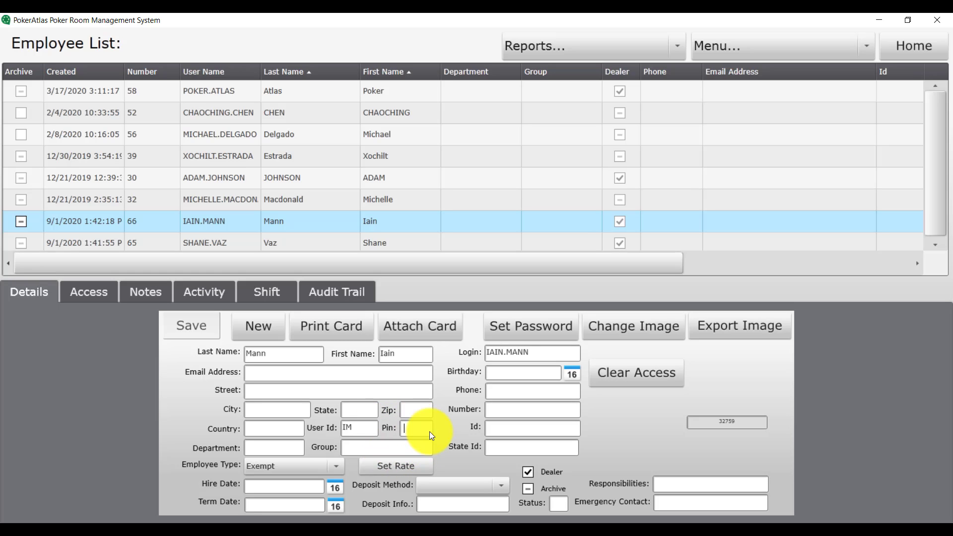
pyautogui.write('1234')
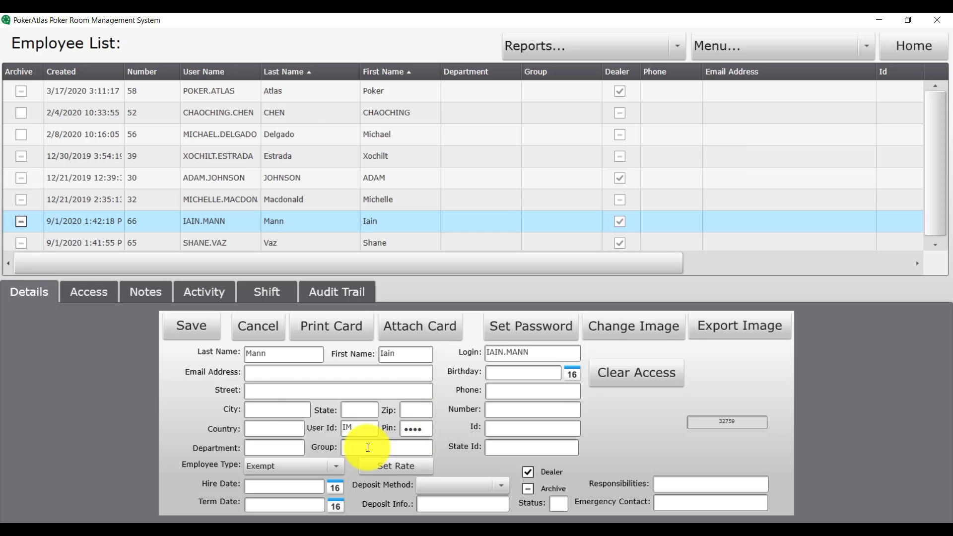
pyautogui.click(174, 335)
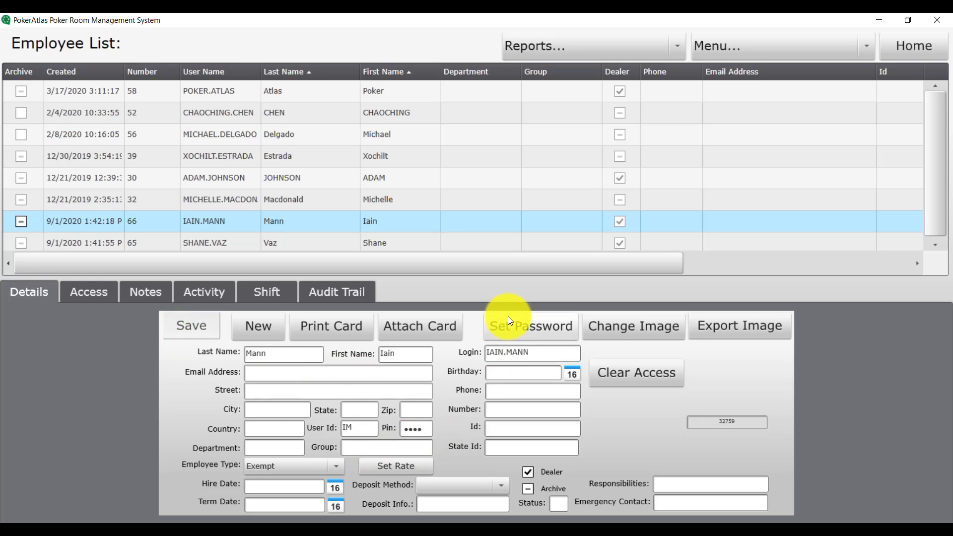
# Set a new login password for the employee, retype it, and confirm
pyautogui.click(538, 326)
pyautogui.click(426, 273)
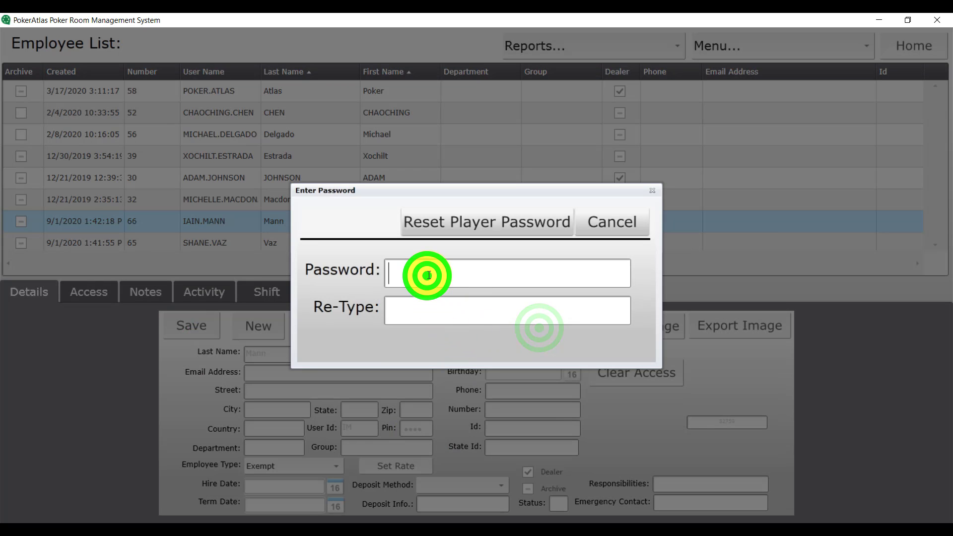
pyautogui.write('1••••••••••')
pyautogui.press('Tab')
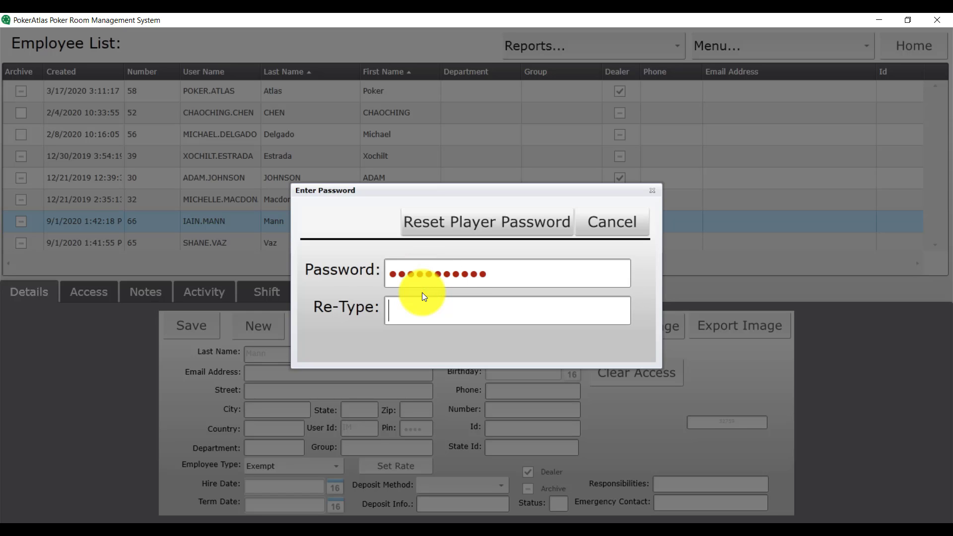
pyautogui.write('•••••••••••')
pyautogui.click(466, 219)
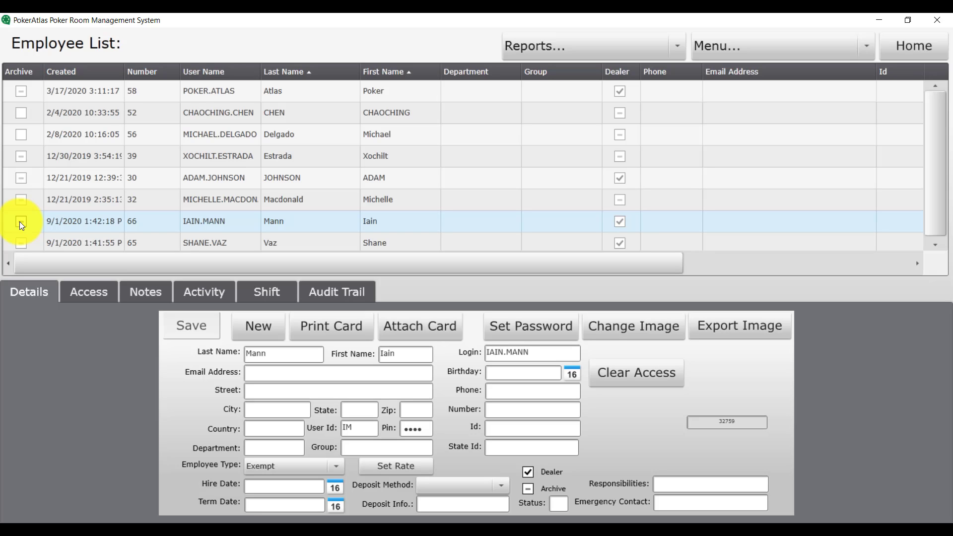
# Tick Archive on the newest employee's row, save, and switch the list to Active employees
pyautogui.click(21, 222)
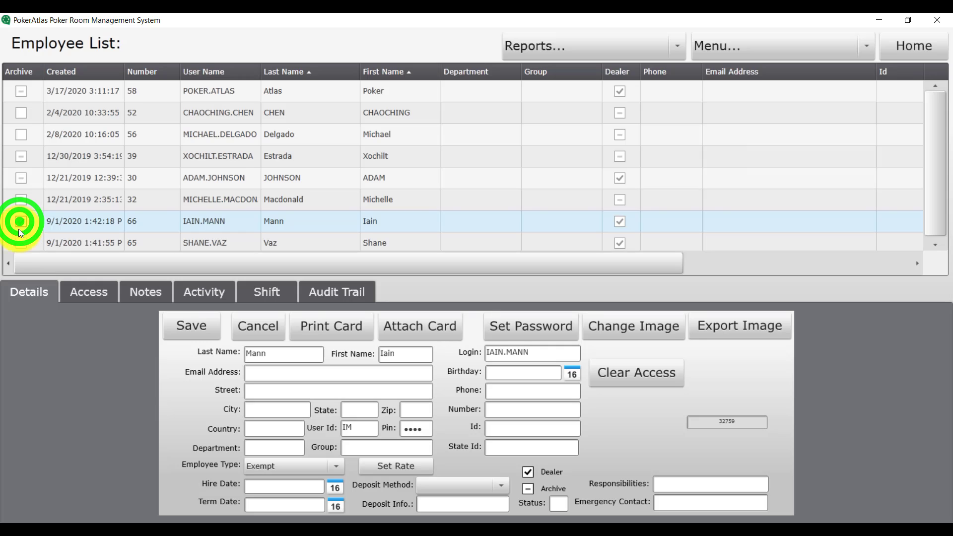
pyautogui.click(20, 221)
pyautogui.click(178, 325)
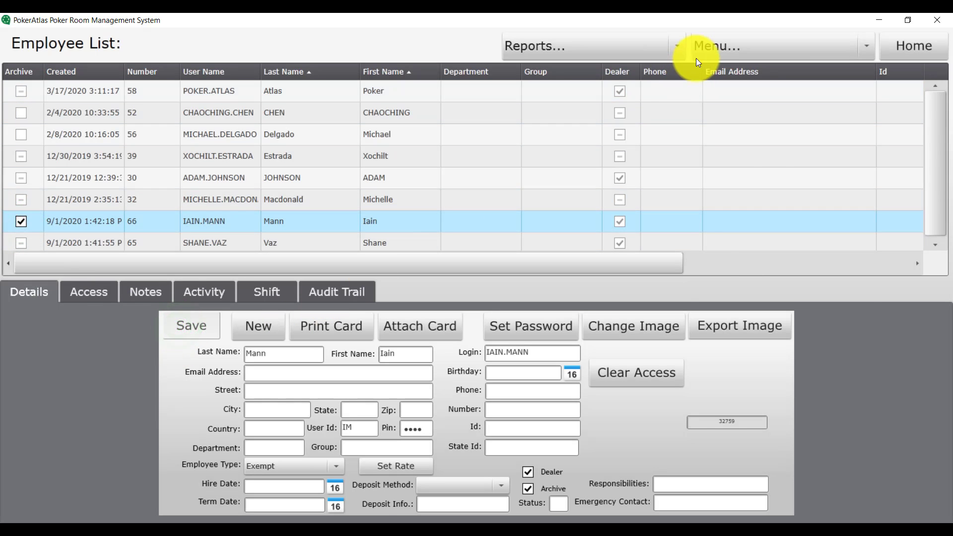
pyautogui.click(715, 47)
pyautogui.click(708, 117)
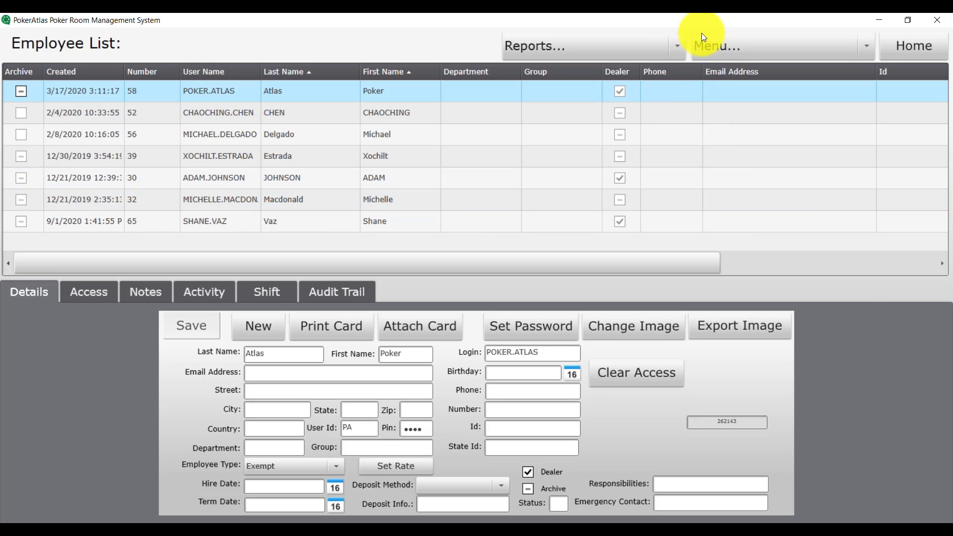
pyautogui.click(718, 42)
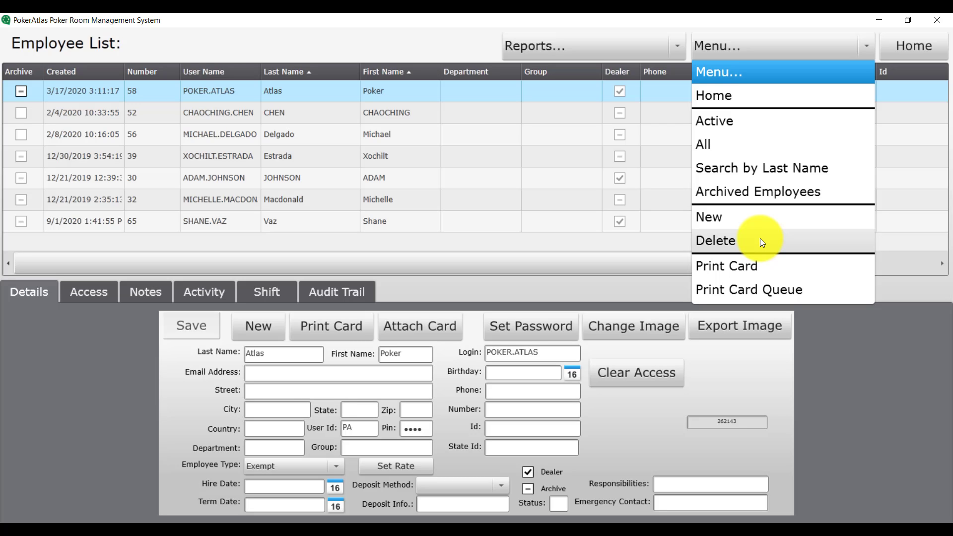
# Untick Archive on an employee in Archived Employees, save, and return to the Active view
pyautogui.click(759, 193)
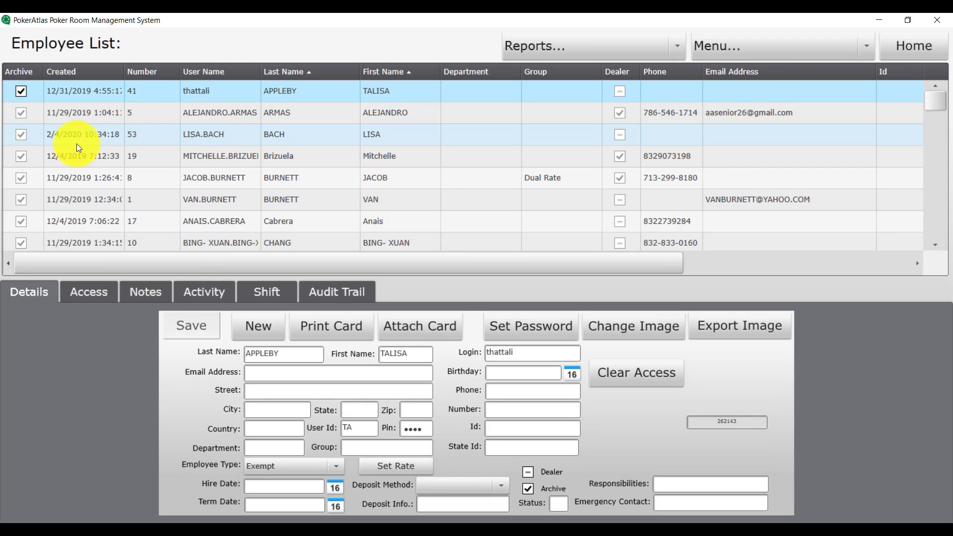
pyautogui.click(21, 135)
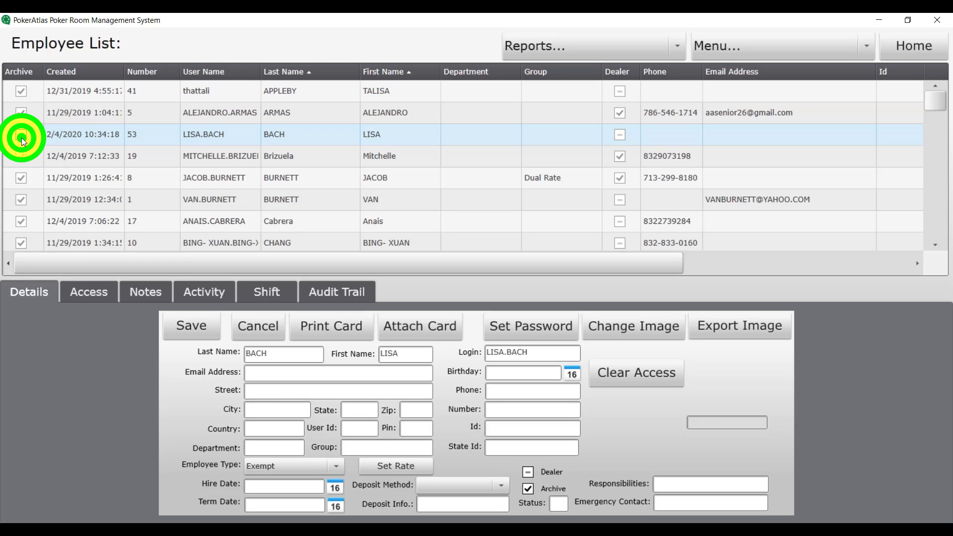
pyautogui.click(184, 325)
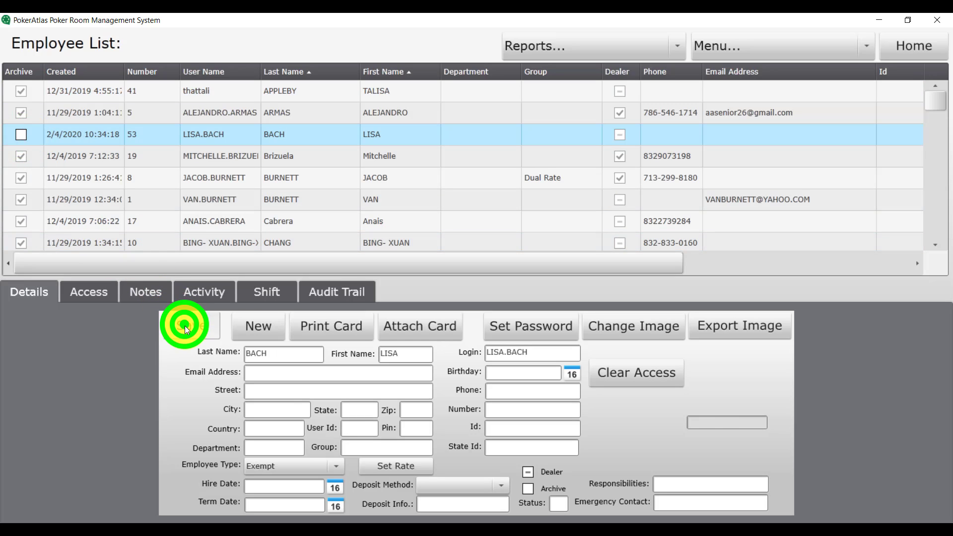
pyautogui.click(774, 46)
pyautogui.click(729, 120)
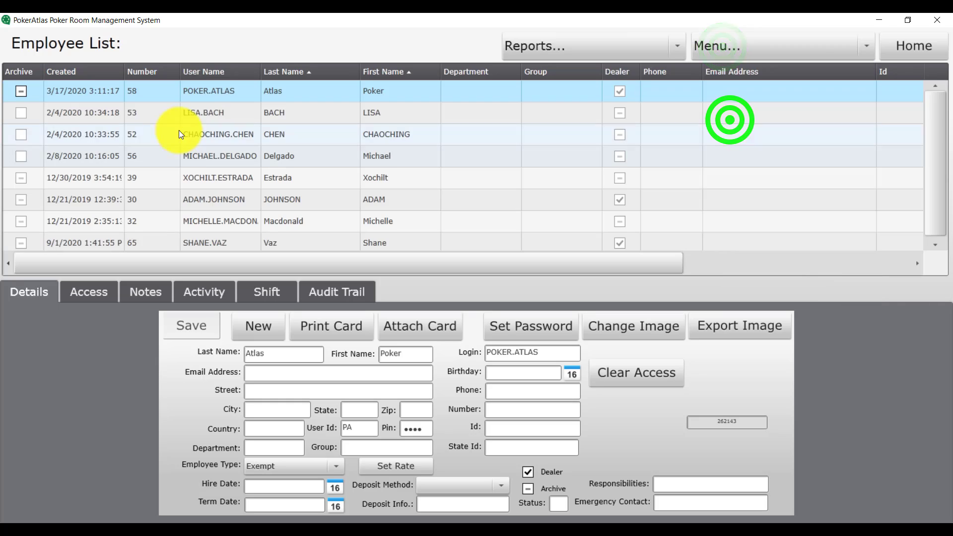